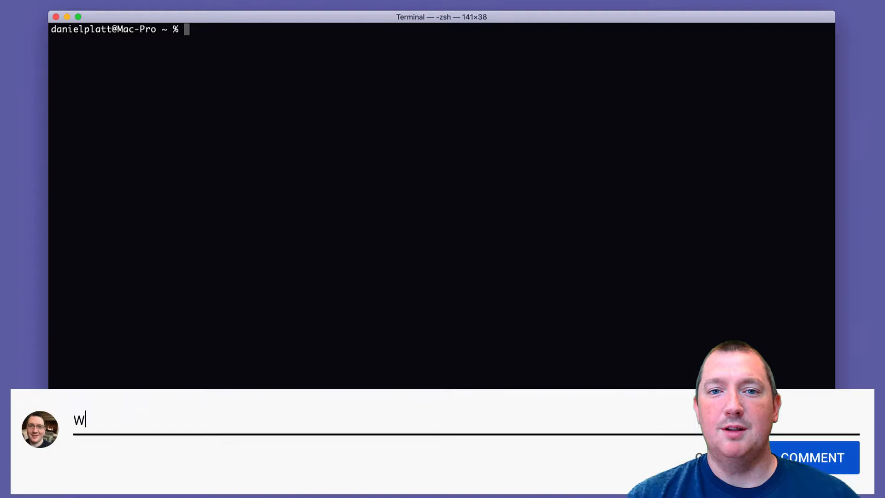
type("b")
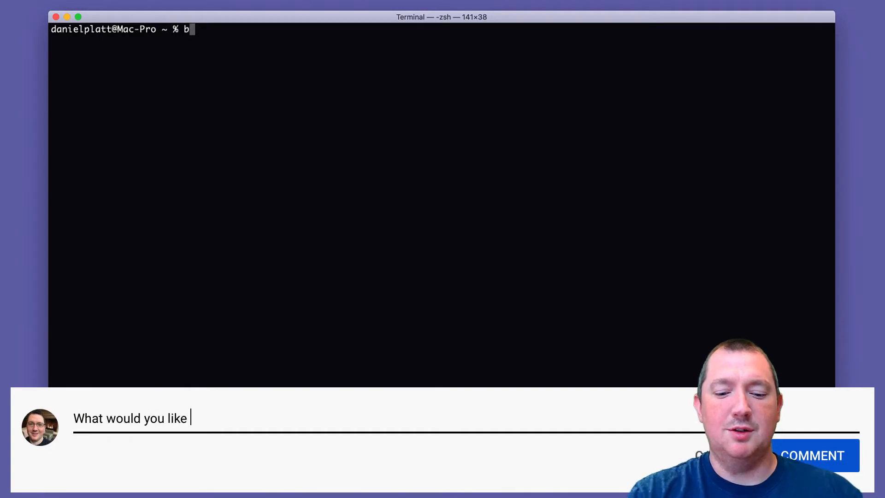
type("rew ")
type("install com")
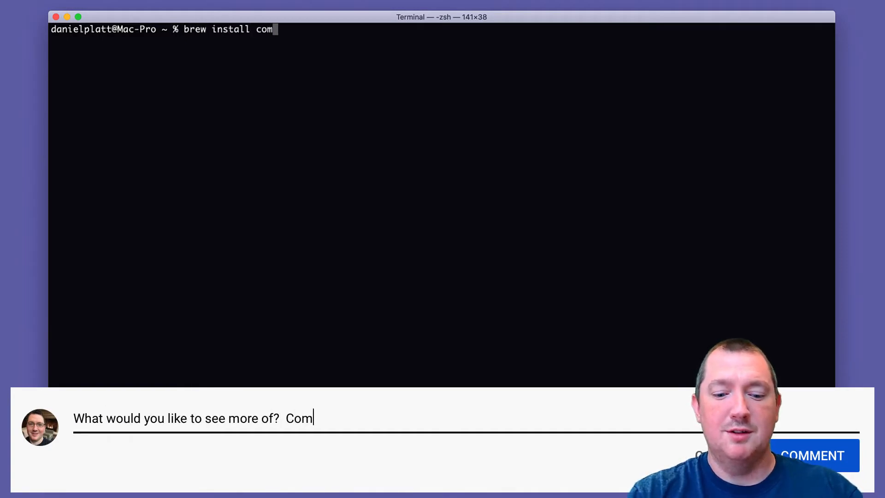
type("poser")
Run 'brew install composer' to install Composer 1.10.10 via Homebrew.
key("Return")
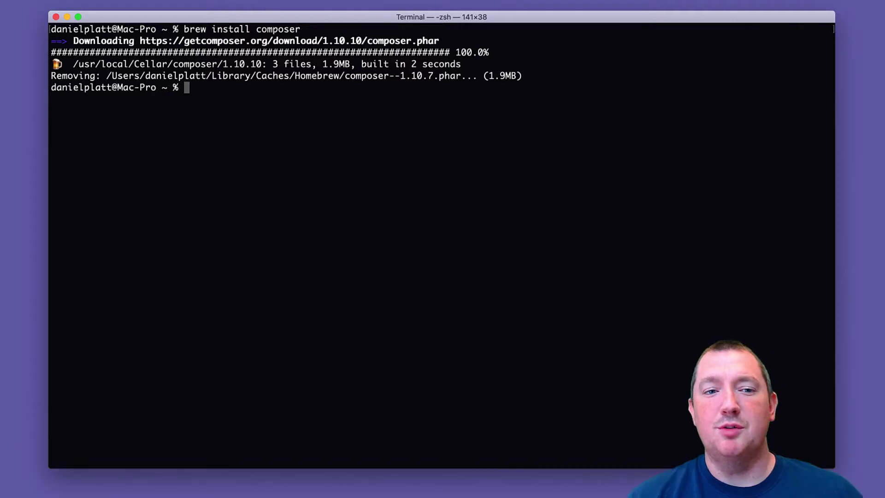
type("brew ")
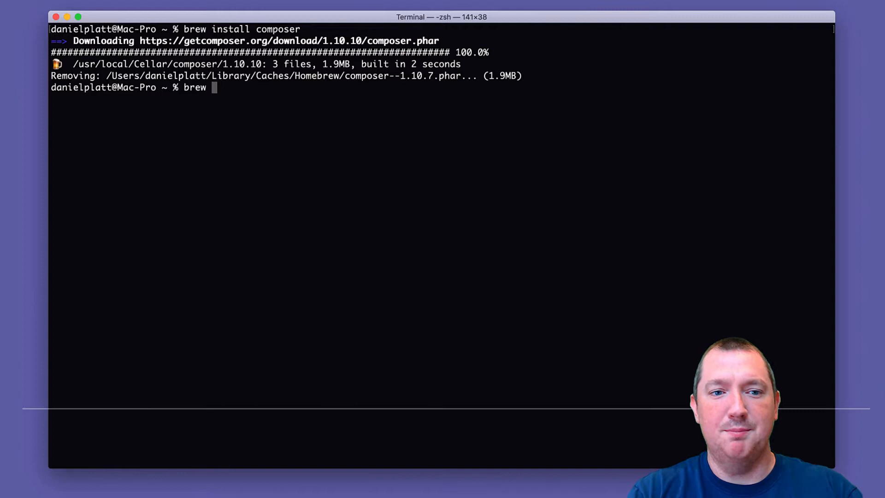
type("remove ")
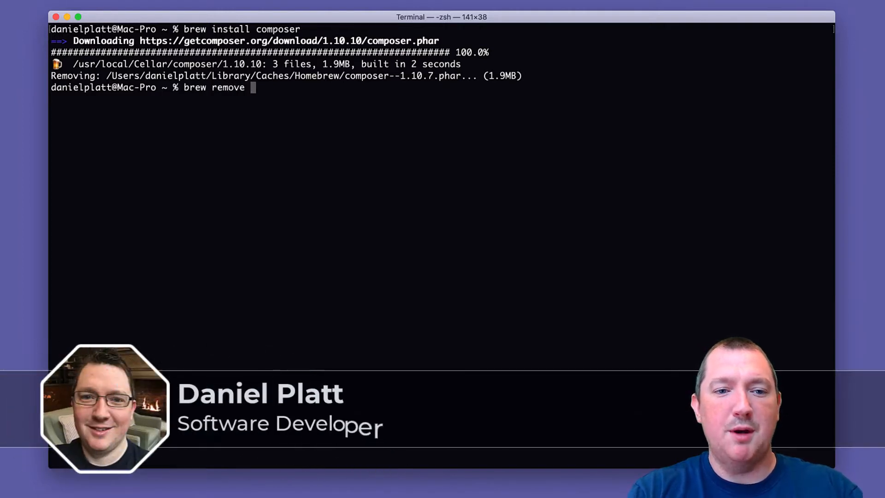
type("composer")
Run 'brew remove composer' and confirm the composer command is no longer found.
key("Return")
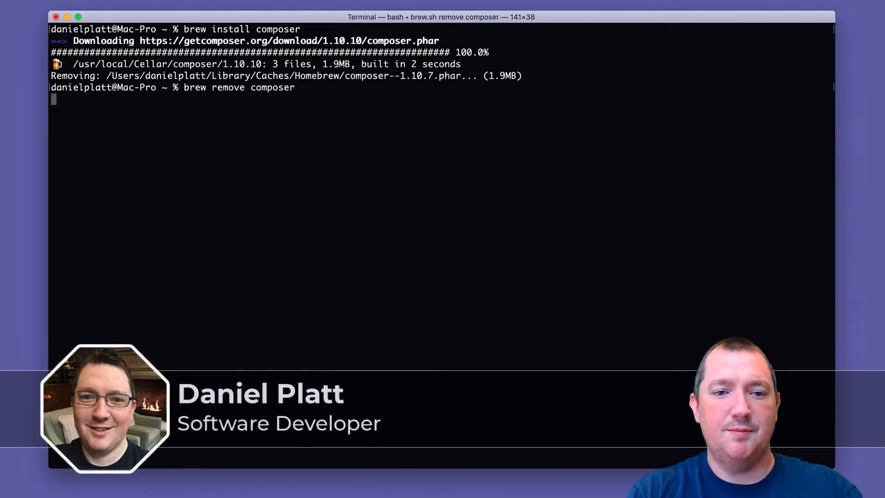
type("comp")
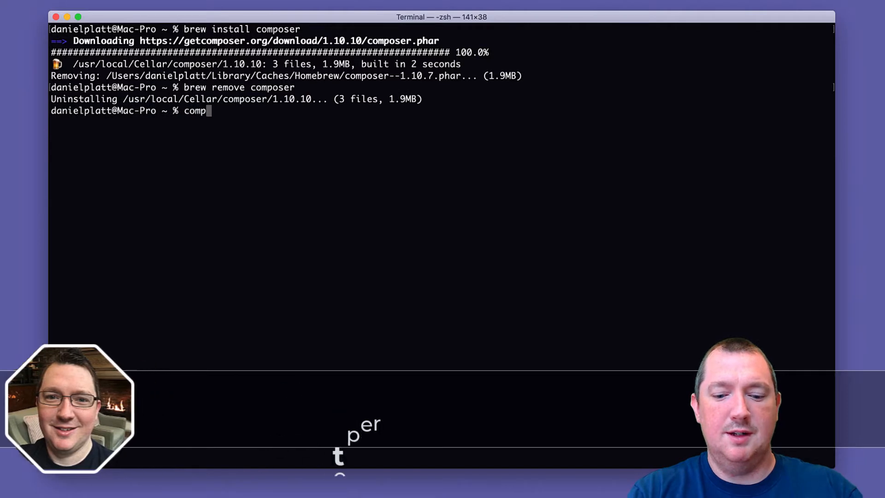
type("oser")
key("Return")
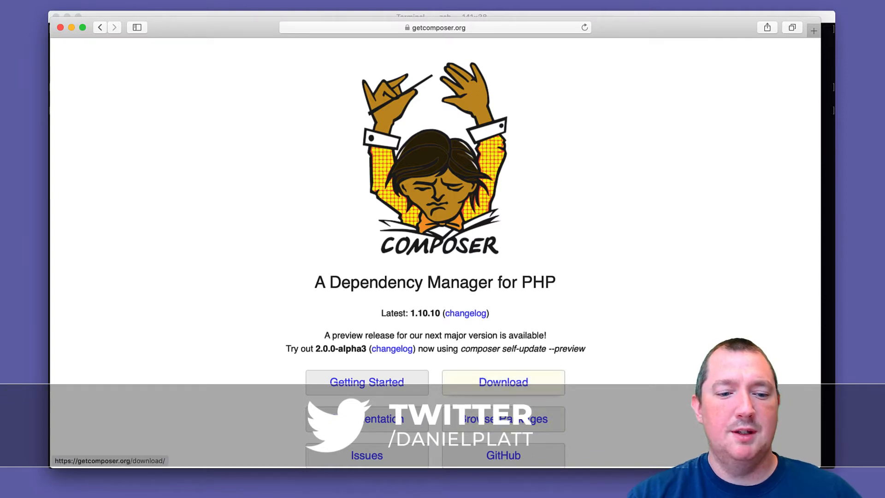
Go to the getcomposer.org Download page and select the four-line installer script.
left_click(503, 381)
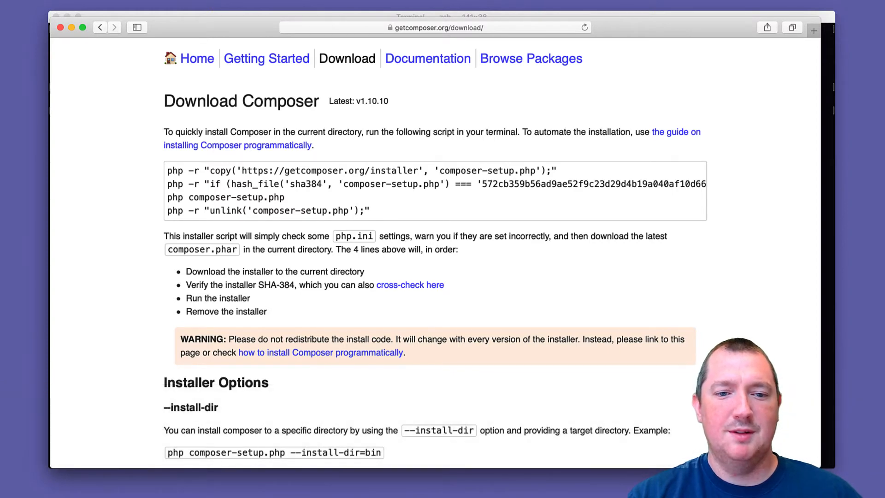
left_click_drag(167, 170, 370, 210)
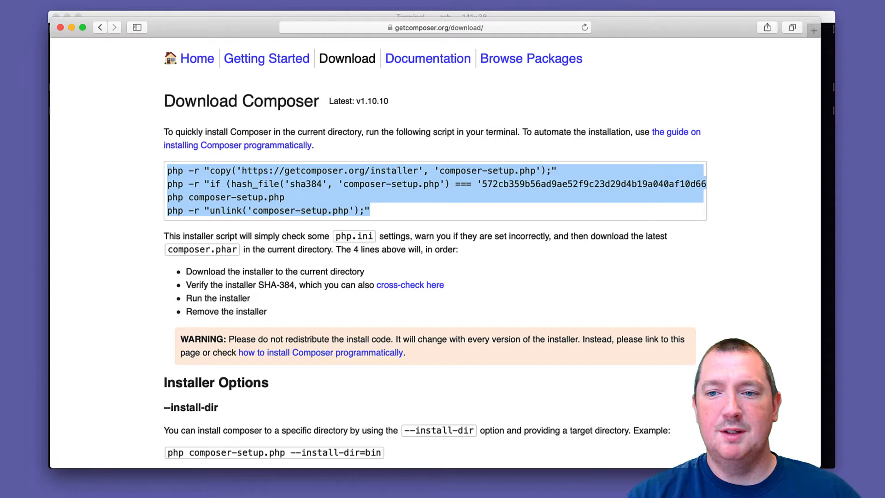
Paste and run the installer script in the shell, installing Composer 1.10.10 as composer.phar.
key("super+Tab")
type("php -r \"copy('https://getcomposer.org/installer', 'composer-setup.php');\" php -r \"if (hash_file('sha384', 'composer-setup.php') === '572cb359b56ad9ae52f9c23d29d4b19a040af10d6635642e646a7caa7b96de717ce683bd797a92ce99e5929cc51e7d5f') { echo 'Installer verified'; } else { echo 'Installer corrupt'; unlink('composer-setup.php'); } echo PHP_EOL;\" php composer-setup.php php -r \"unlink('composer-setup.php');\"")
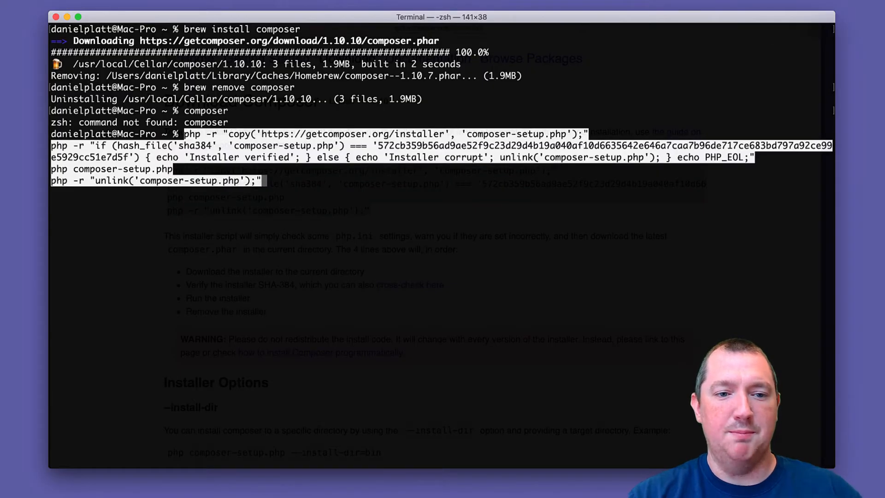
key("Return")
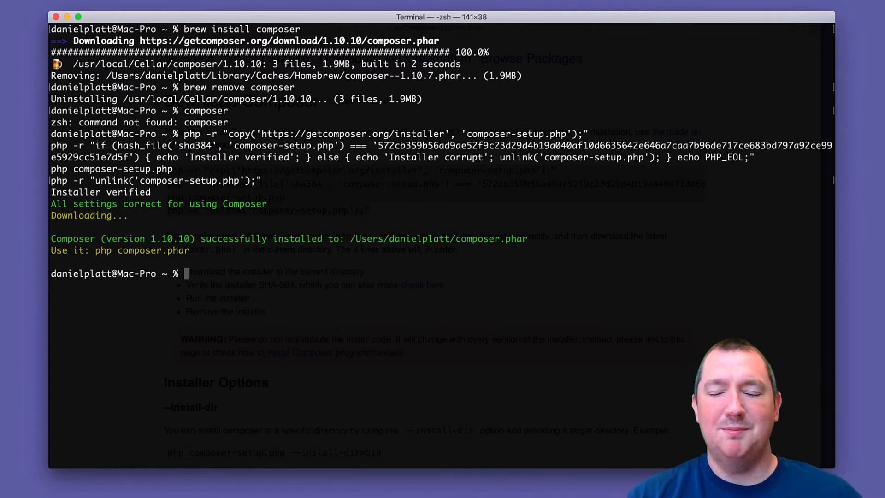
type("mv composer.phar ")
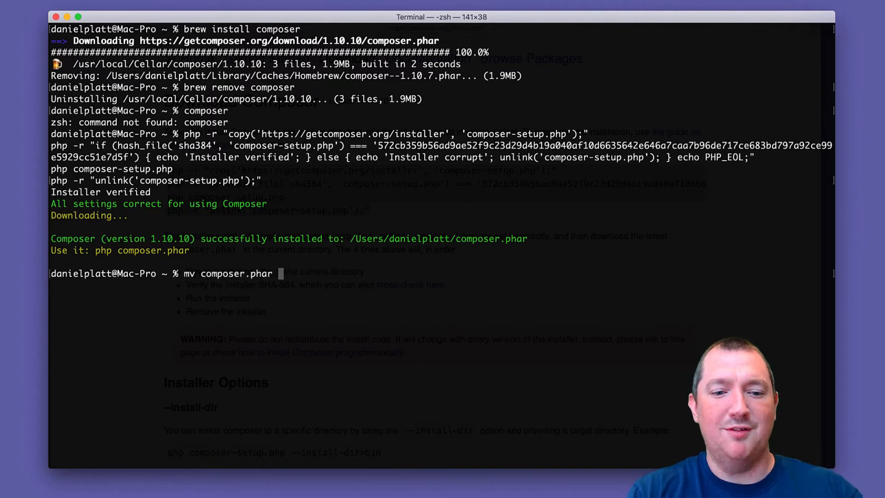
type("/usr/loca")
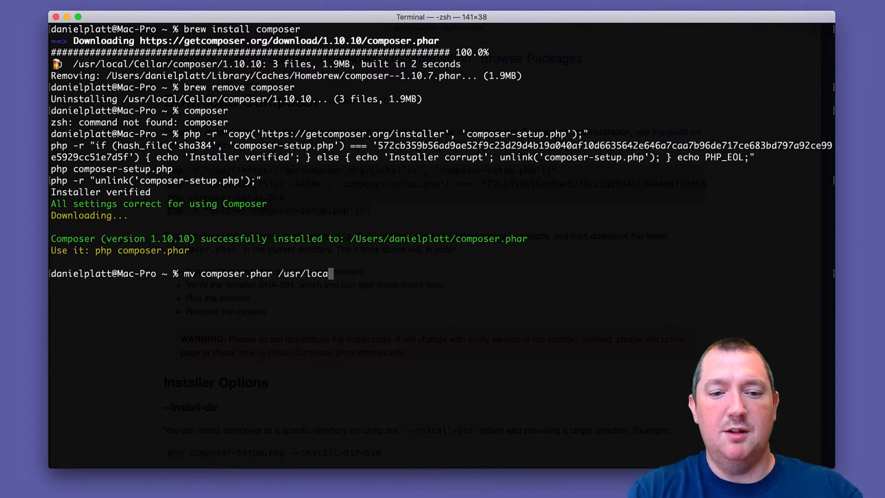
type("l;/")
Run 'mv composer.phar /usr/local/bin/composer' so it becomes the composer command.
key("BackSpace")
type("/")
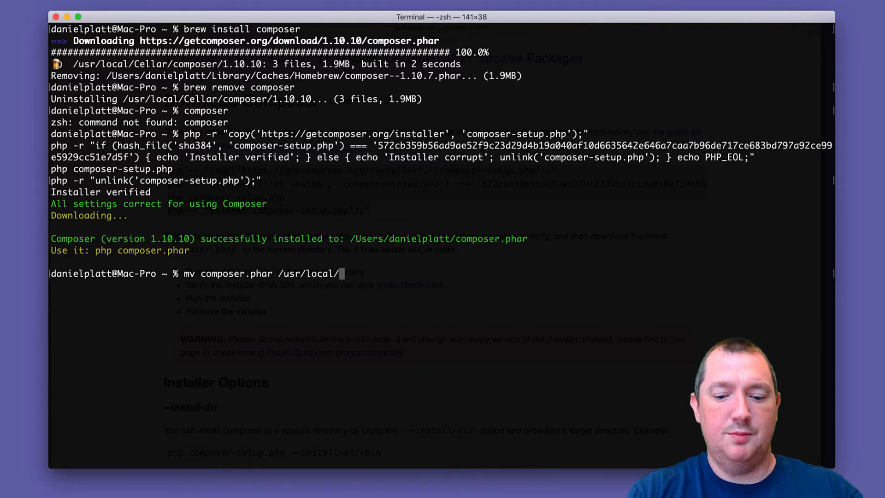
type("bin/composer")
key("Return")
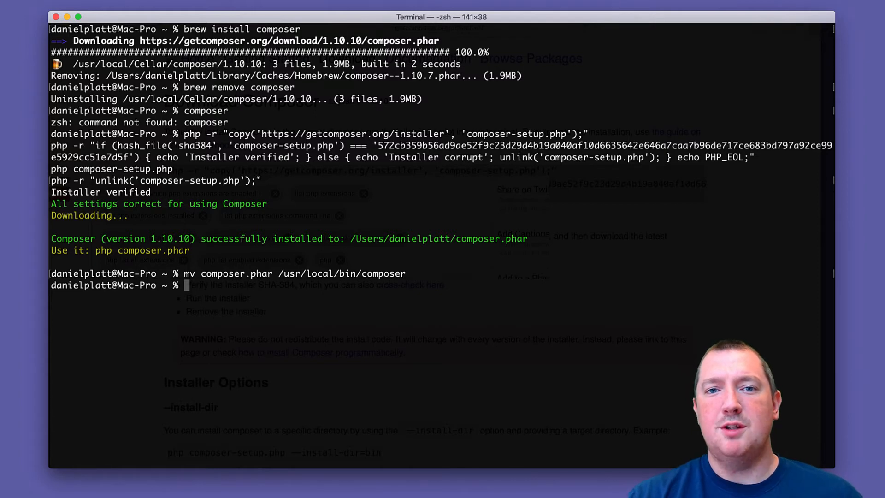
key("Return")
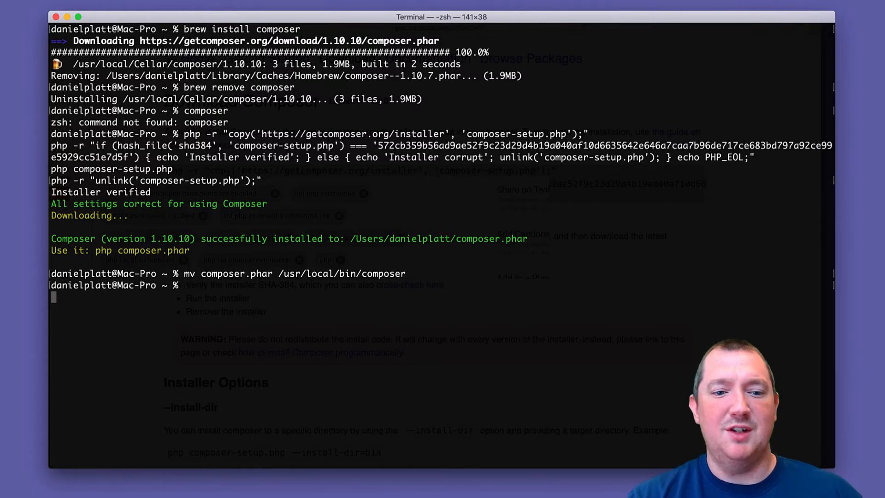
type("sudo /usr/local/")
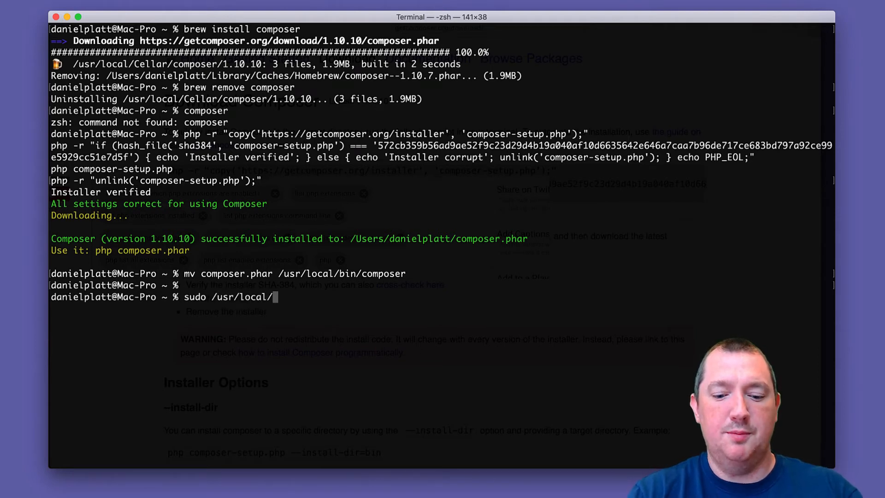
type("bin")
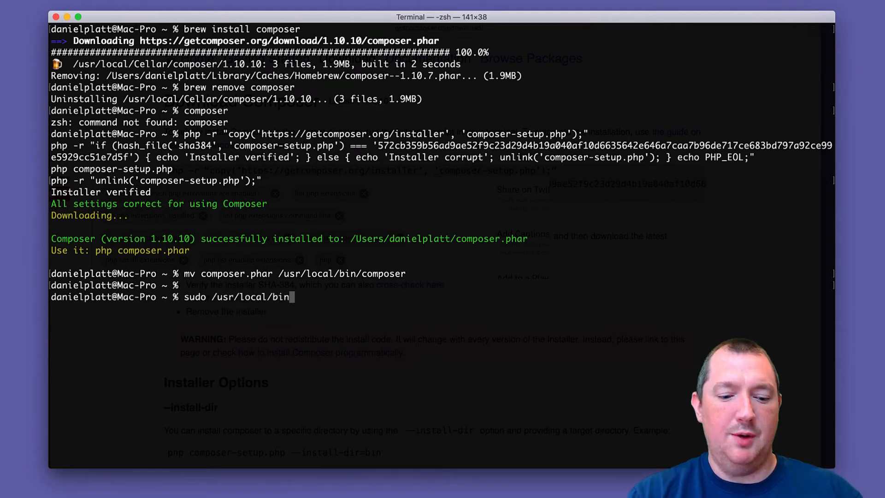
Run 'sudo mkdir /usr/local/bin' with the admin password; it reports 'File exists'.
key("ctrl+a")
key("Right")
key("Right")
key("Right")
key("Right")
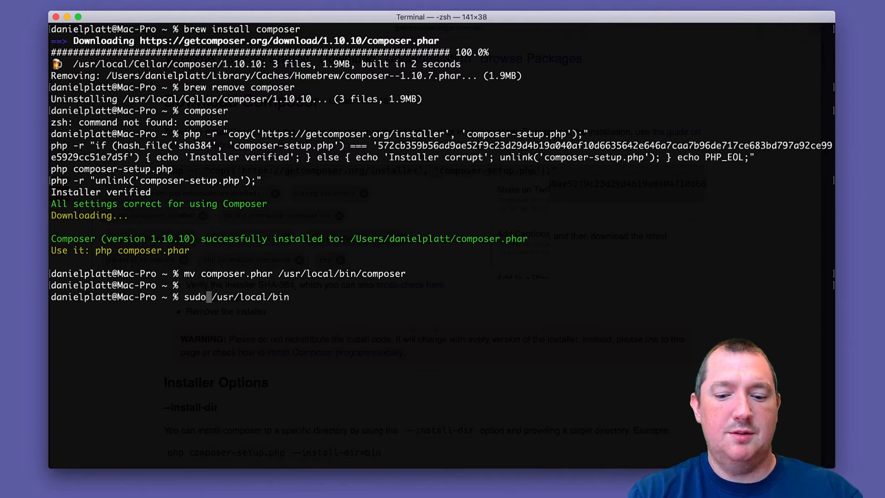
type("mkdir")
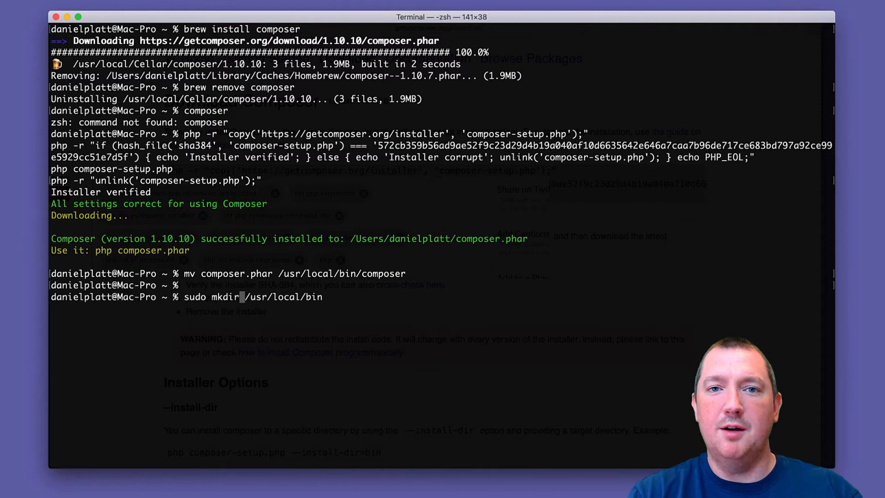
key("Right")
key("Right")
key("Right")
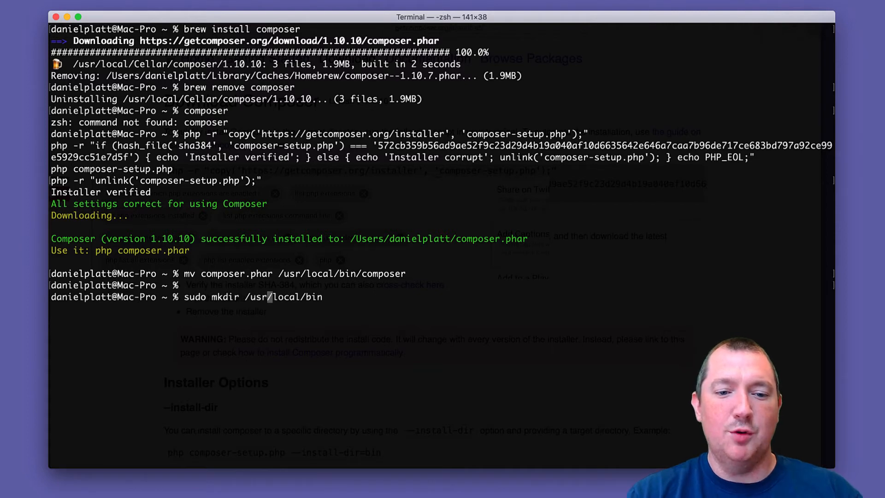
key("Right")
key("Right")
key("Right")
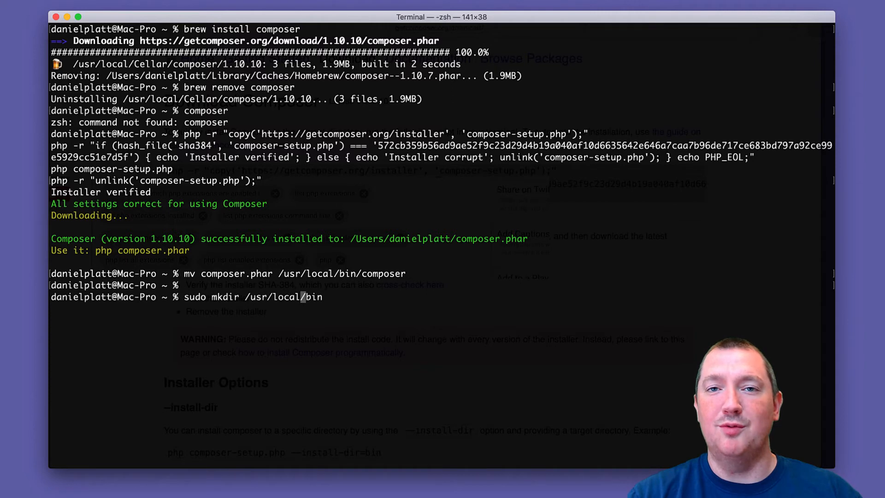
key("Right")
key("Right")
key("Right")
key("Right")
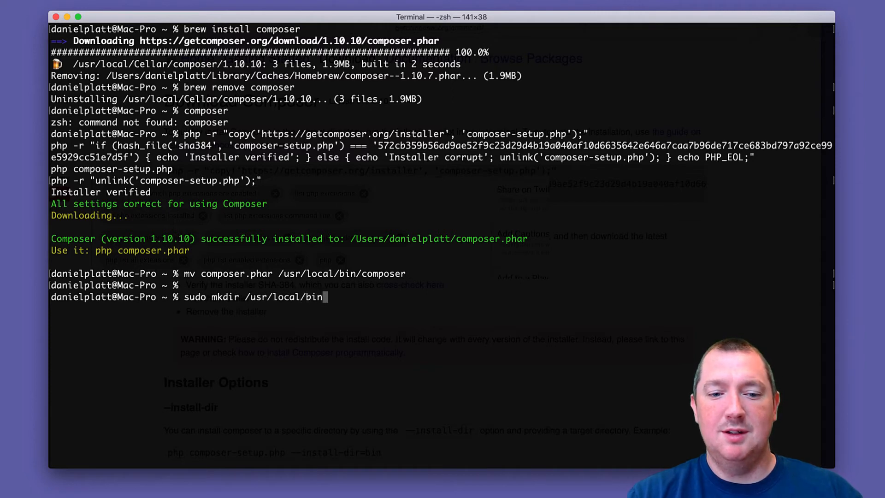
key("Return")
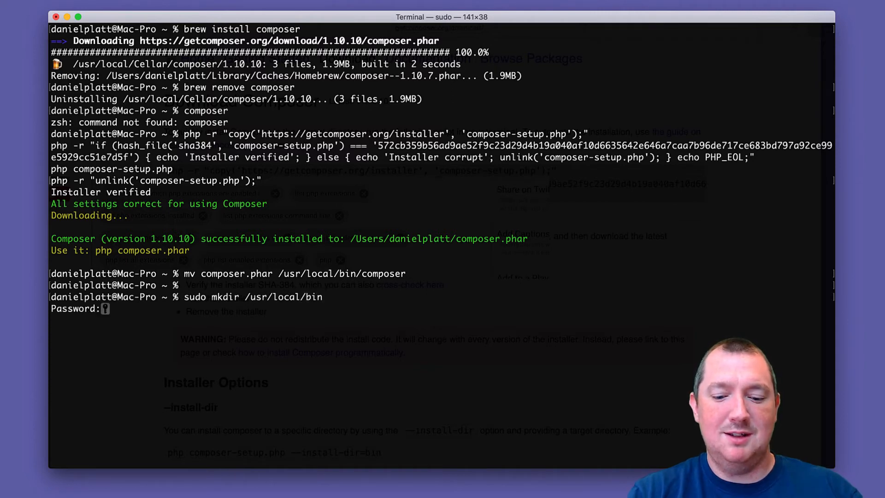
key("Return")
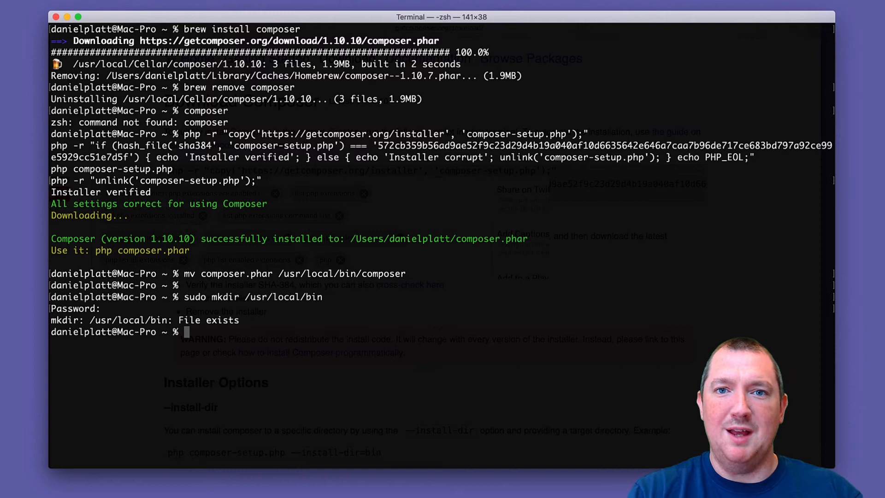
type("sudo ")
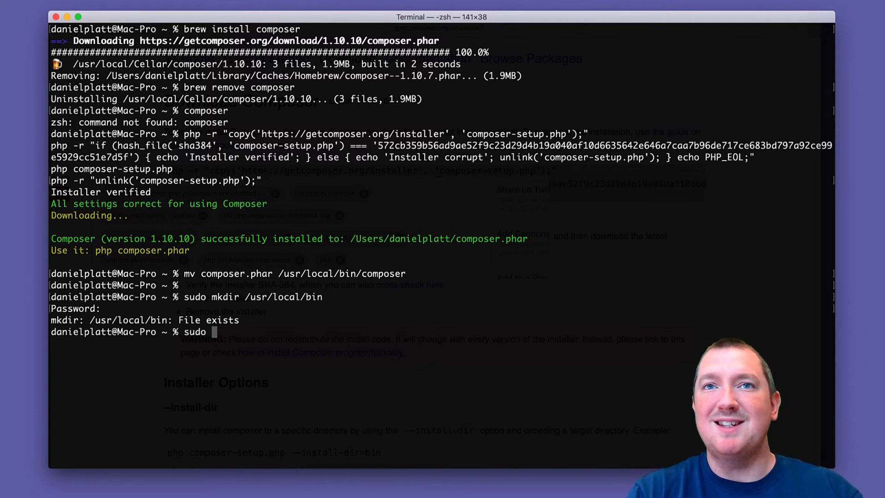
type("cho")
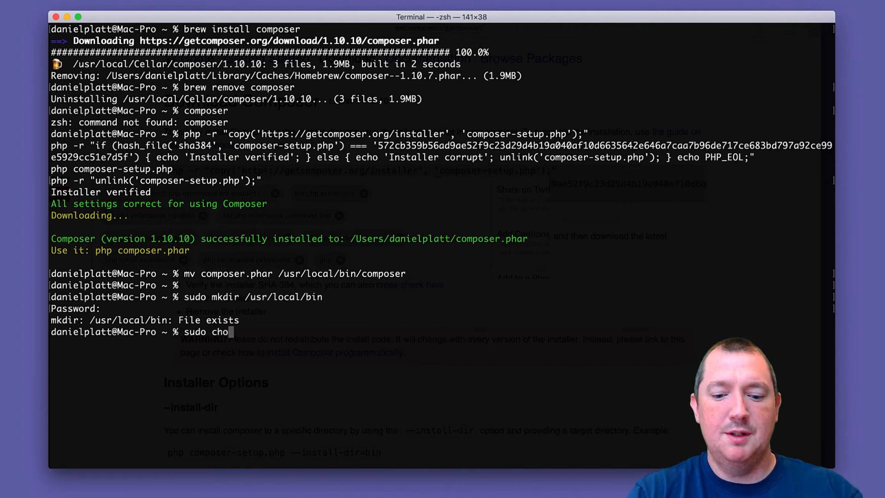
type("wn ")
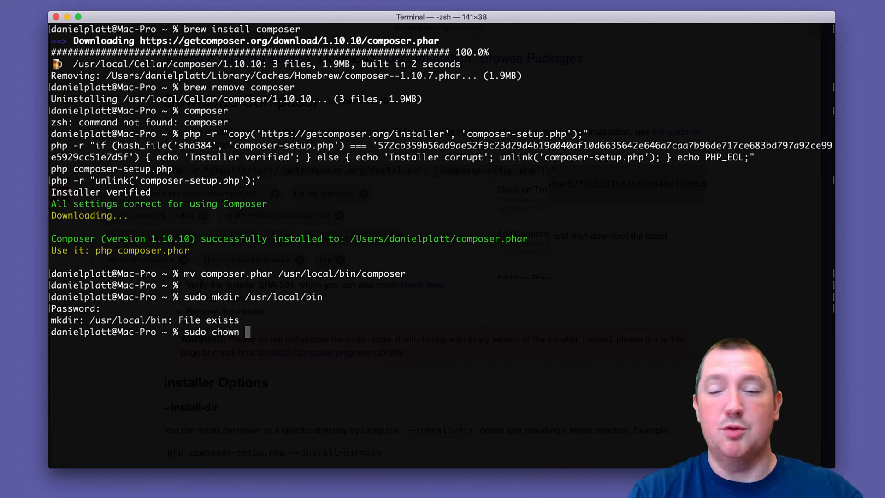
type("dan")
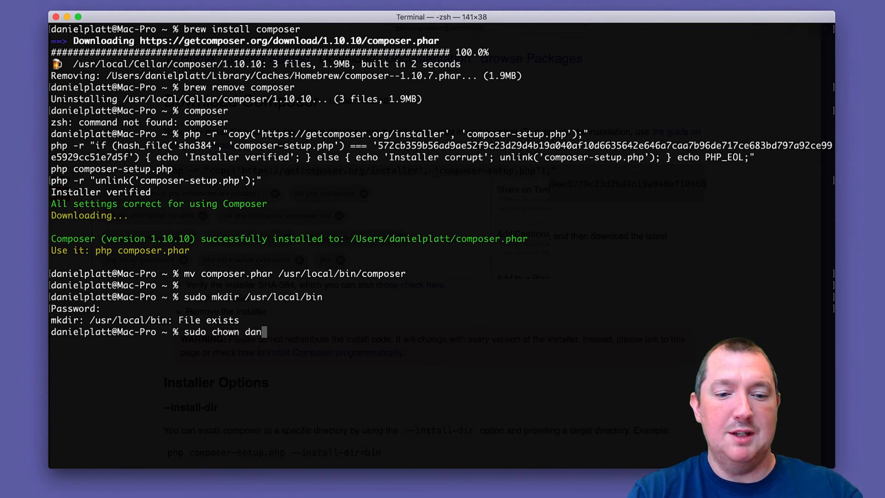
type("ielplatt")
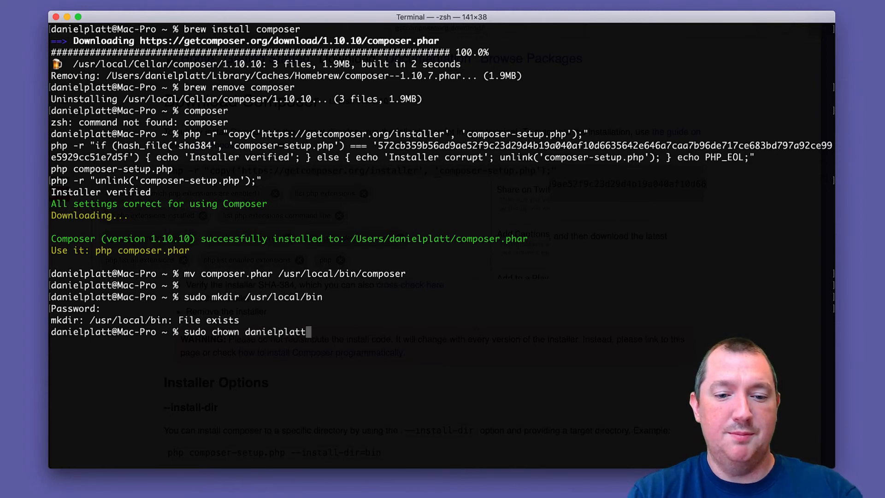
type(":staff ")
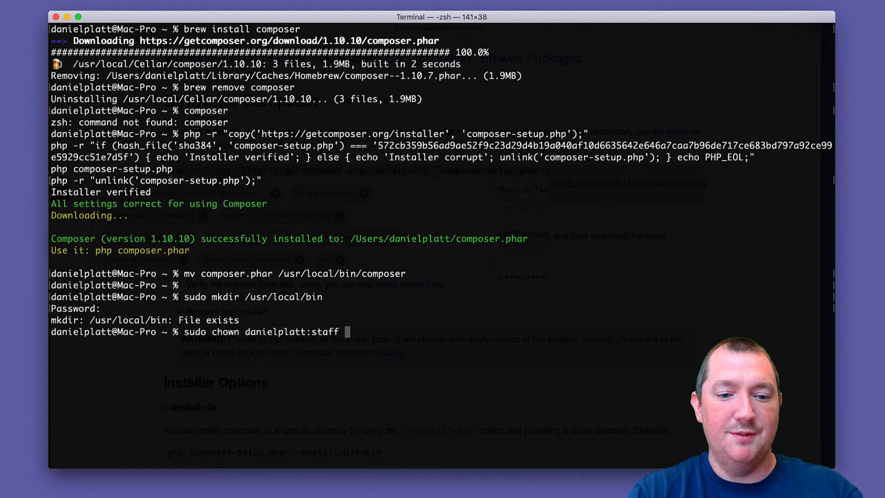
type("/usr/local")
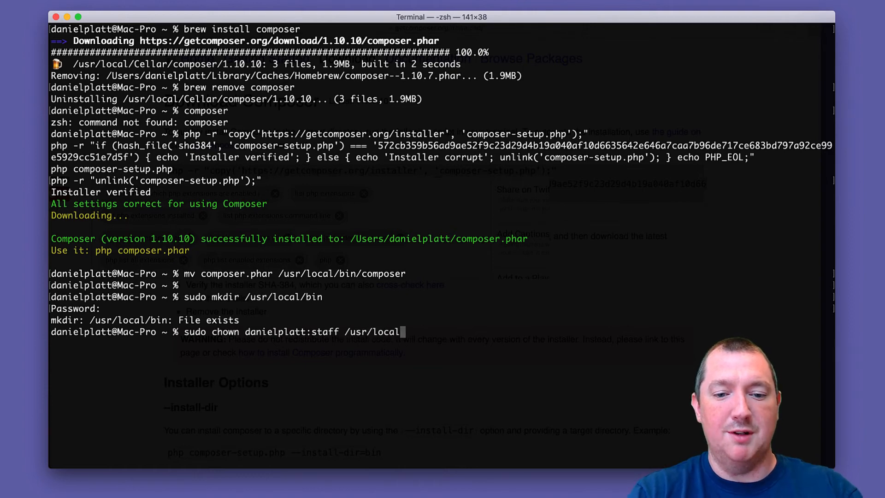
type("/bin")
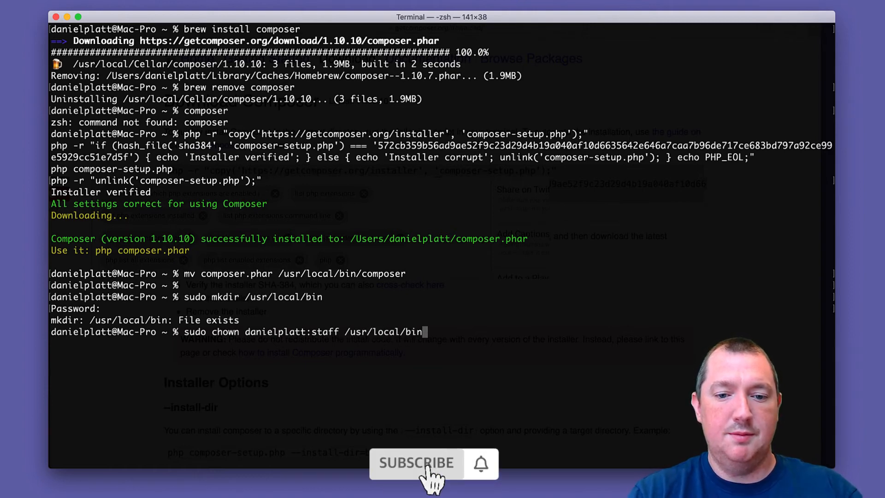
Run 'sudo chown <user>:staff /usr/local/bin' to take ownership of the directory.
key("Return")
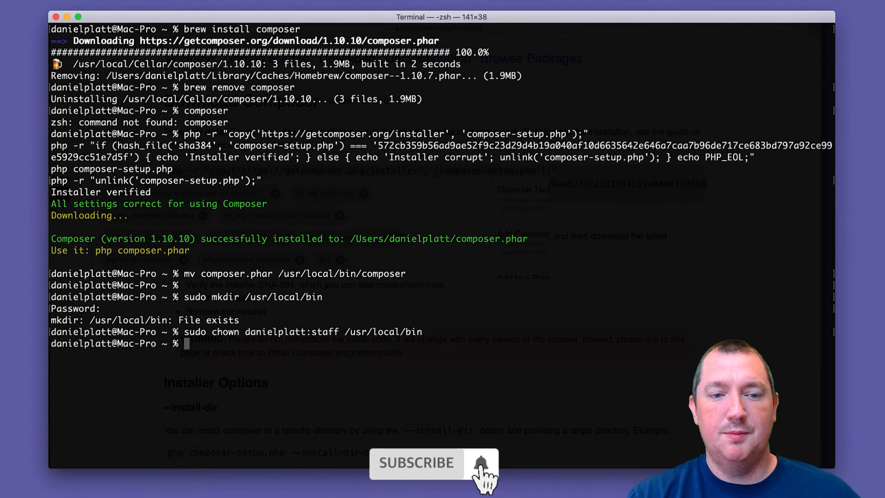